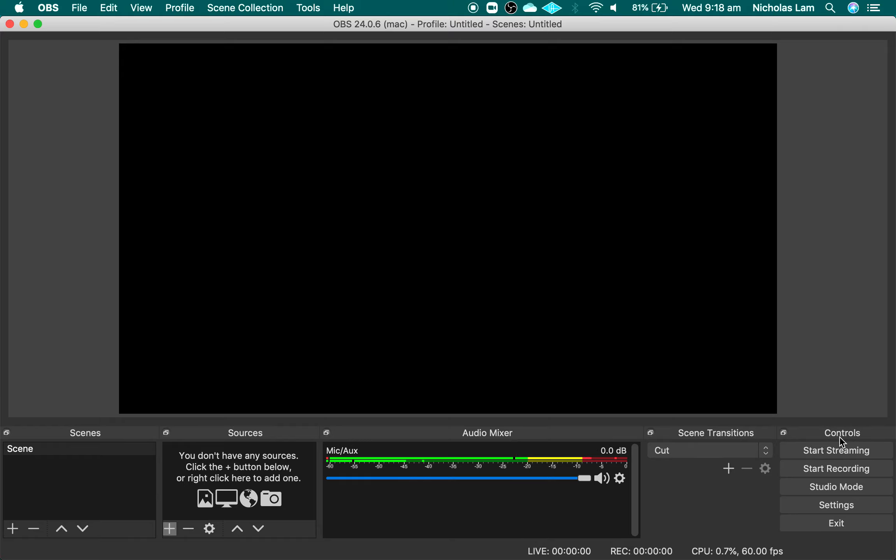
# Turn Studio Mode on and switch it back off
pyautogui.click(834, 485)
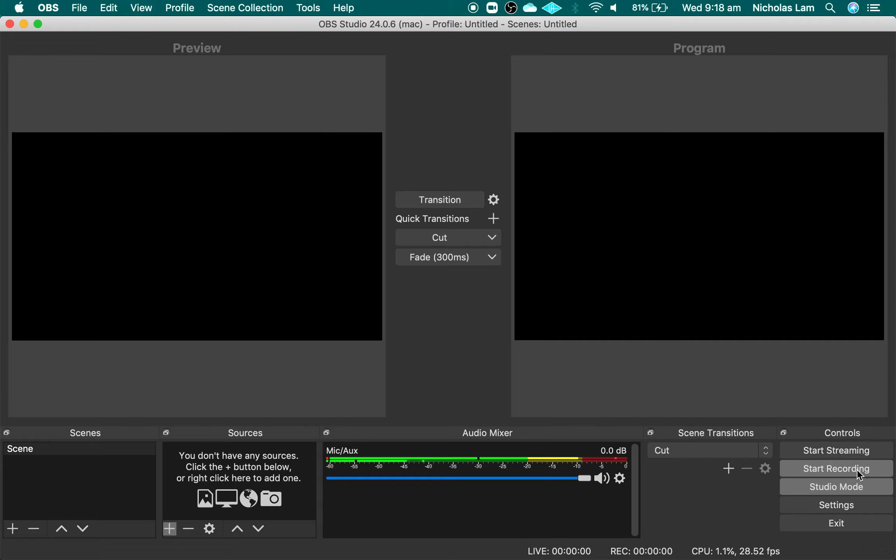
pyautogui.click(836, 492)
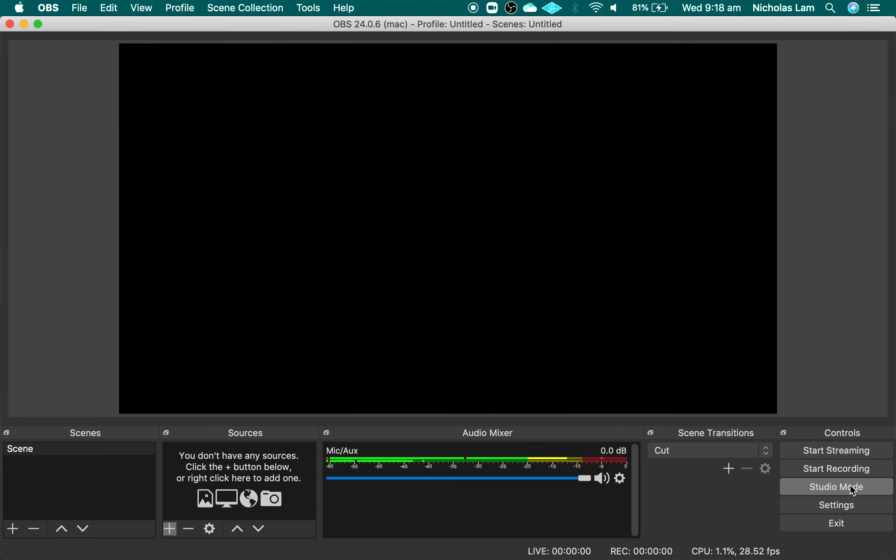
# Add a new Video Capture Device source named "Laptop Cam" to the scene
pyautogui.click(84, 450)
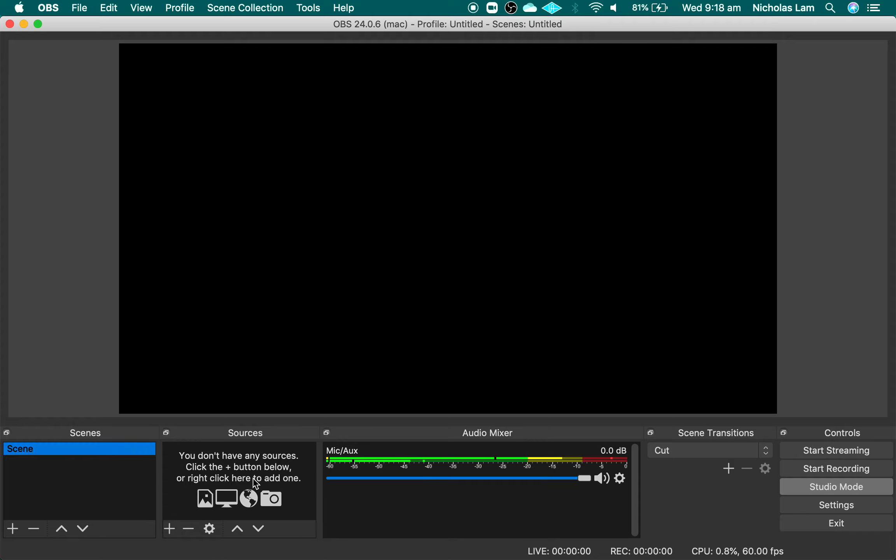
pyautogui.click(170, 529)
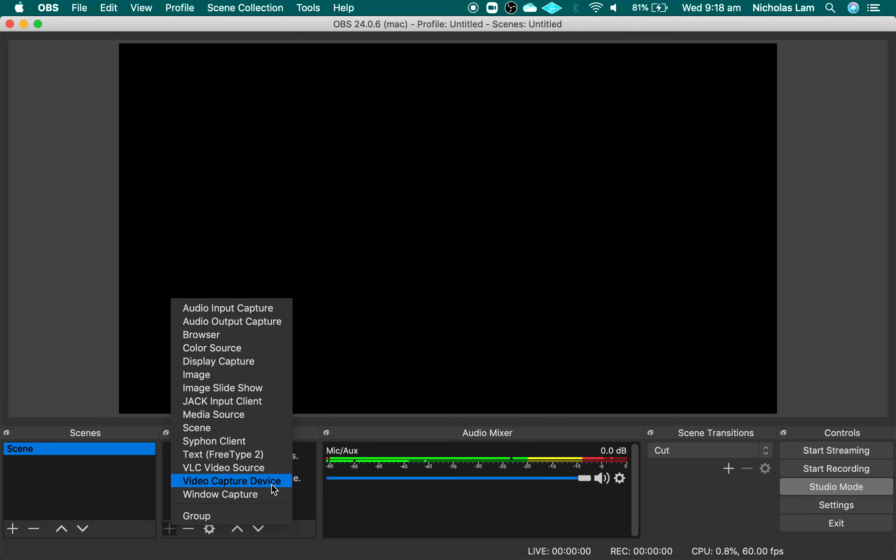
pyautogui.click(233, 481)
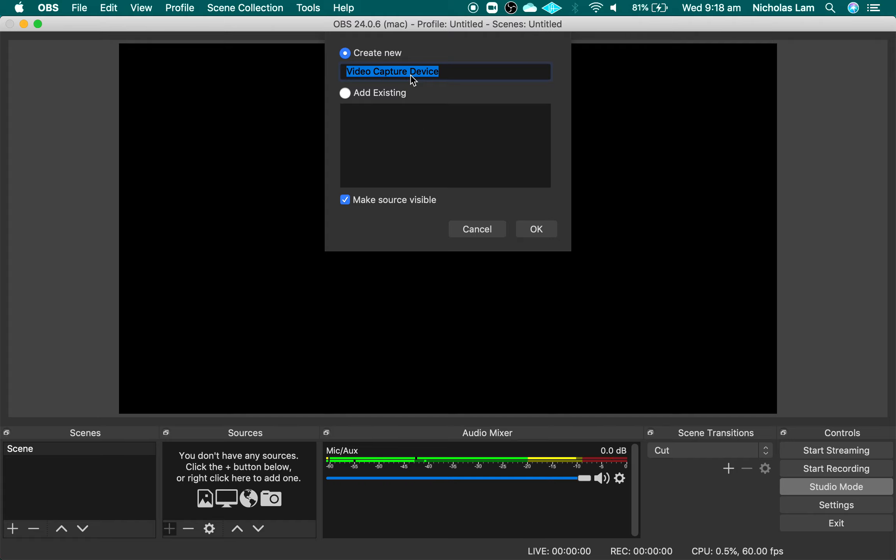
pyautogui.write('Laptop ')
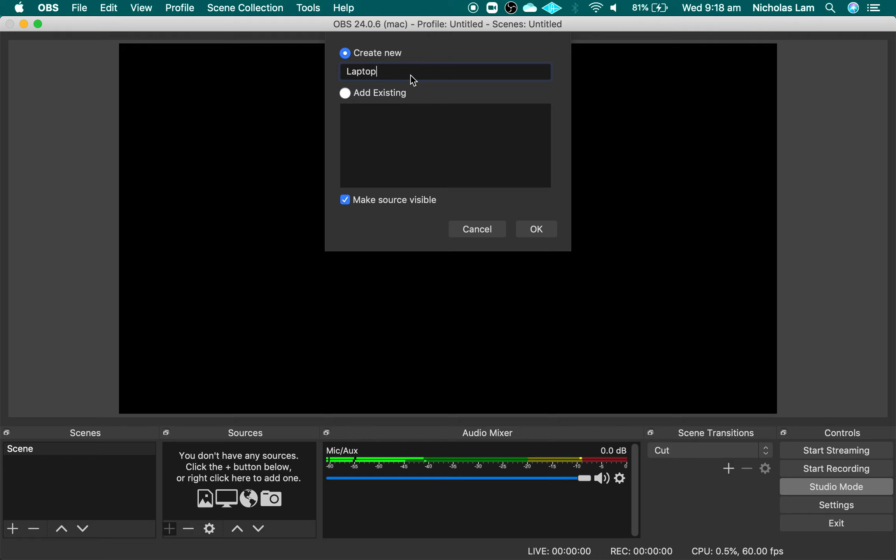
pyautogui.write('Ca,')
pyautogui.write('m')
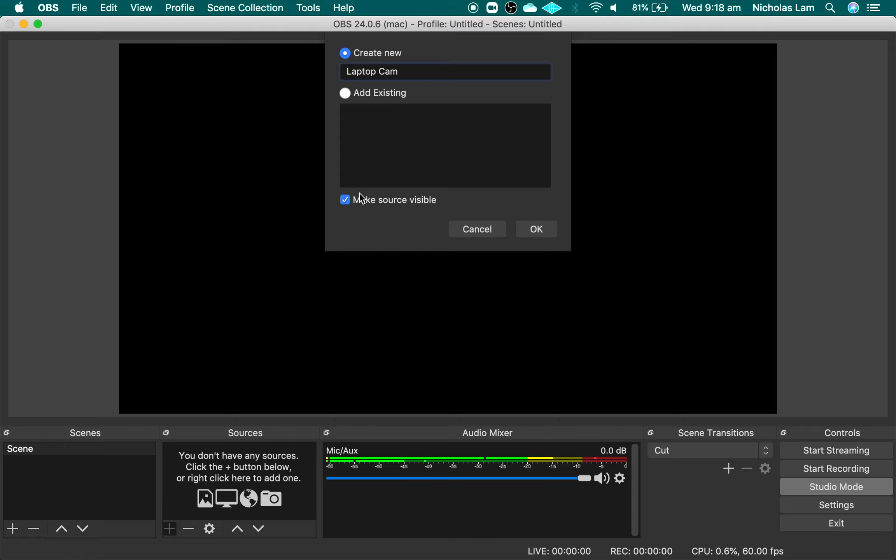
pyautogui.click(529, 229)
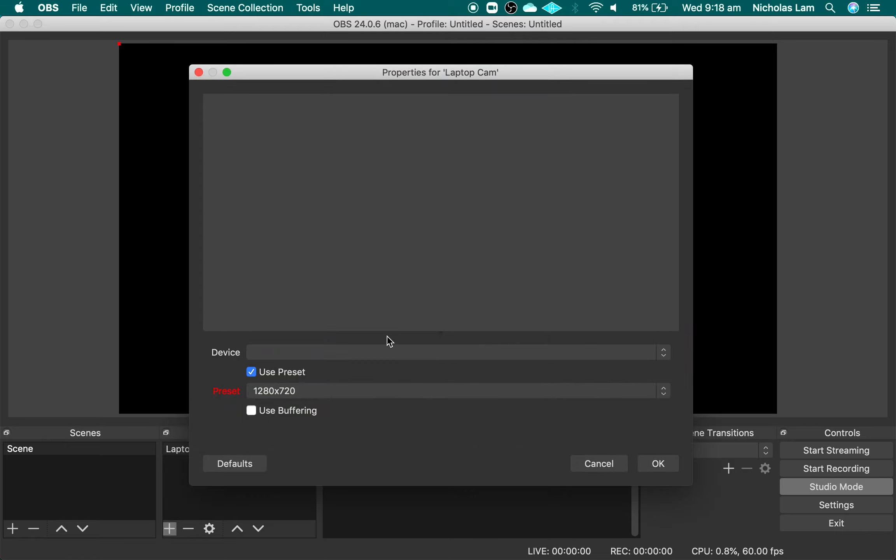
# Use the FaceTime HD Camera as the device for the Laptop Cam source and accept its properties
pyautogui.click(387, 352)
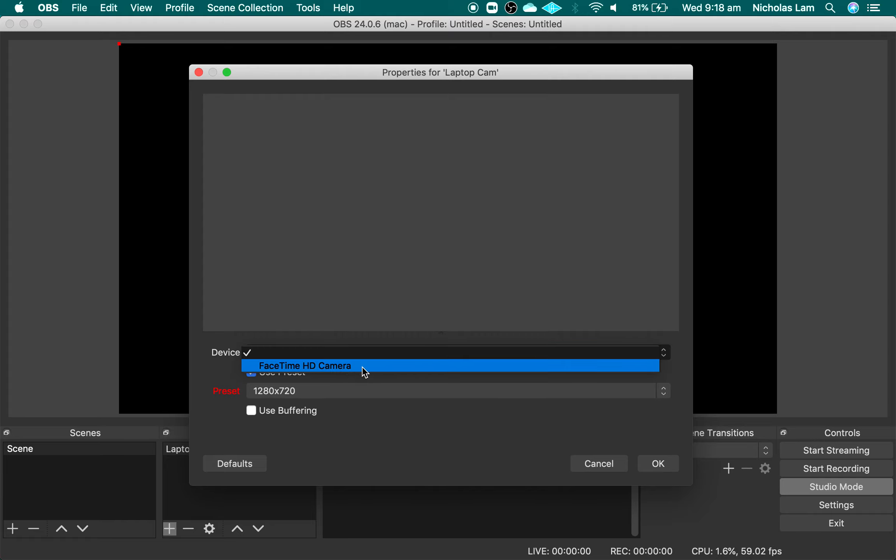
pyautogui.click(327, 367)
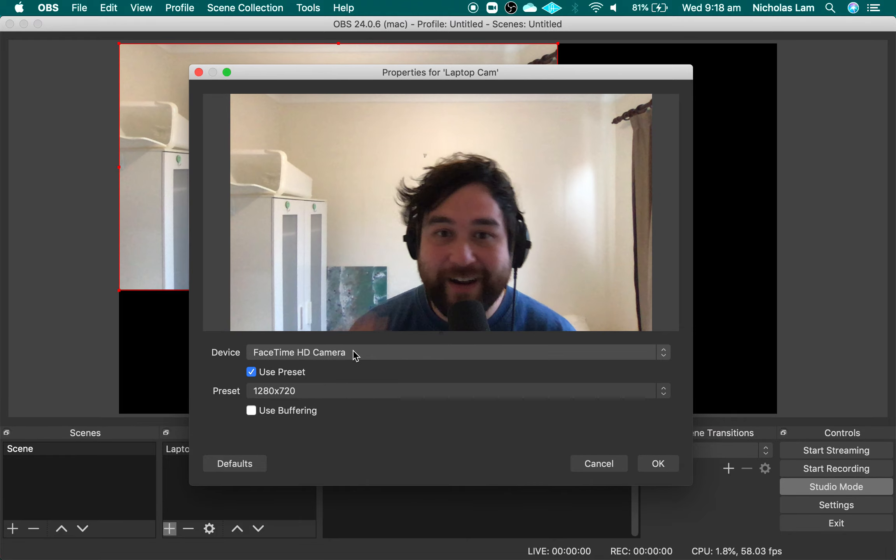
pyautogui.click(658, 464)
# Shrink the Laptop Cam picture to roughly a third of the canvas width and place it in the canvas's upper-right corner
pyautogui.moveTo(356, 137); pyautogui.dragTo(480, 176)
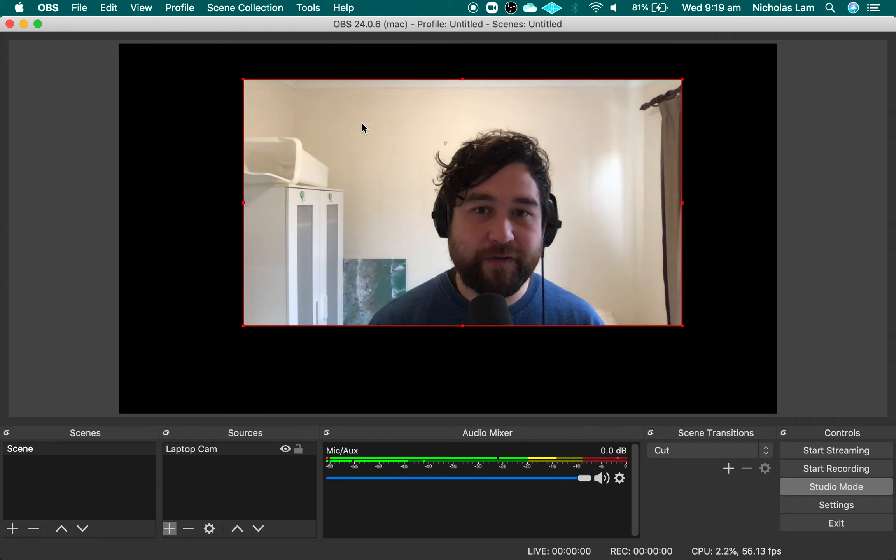
pyautogui.moveTo(243, 80); pyautogui.dragTo(240, 103)
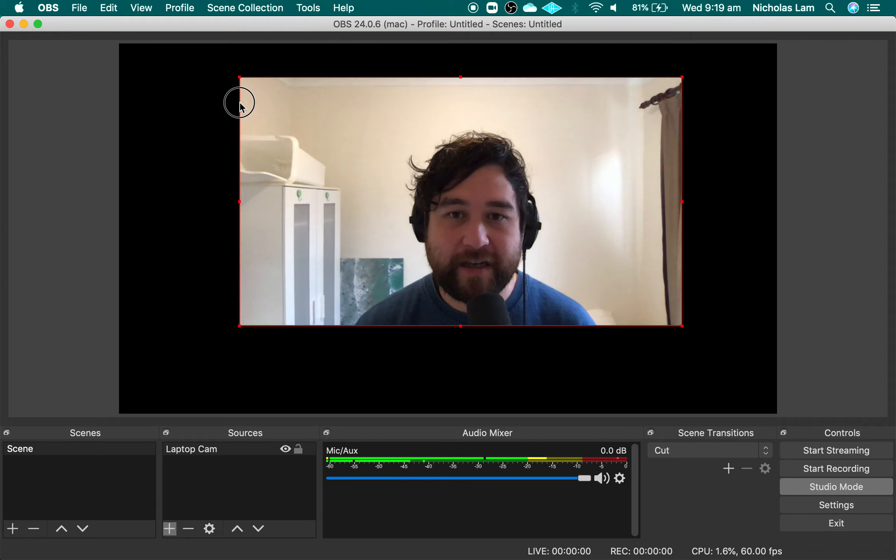
pyautogui.moveTo(683, 326); pyautogui.dragTo(465, 216)
pyautogui.moveTo(370, 168); pyautogui.dragTo(660, 132)
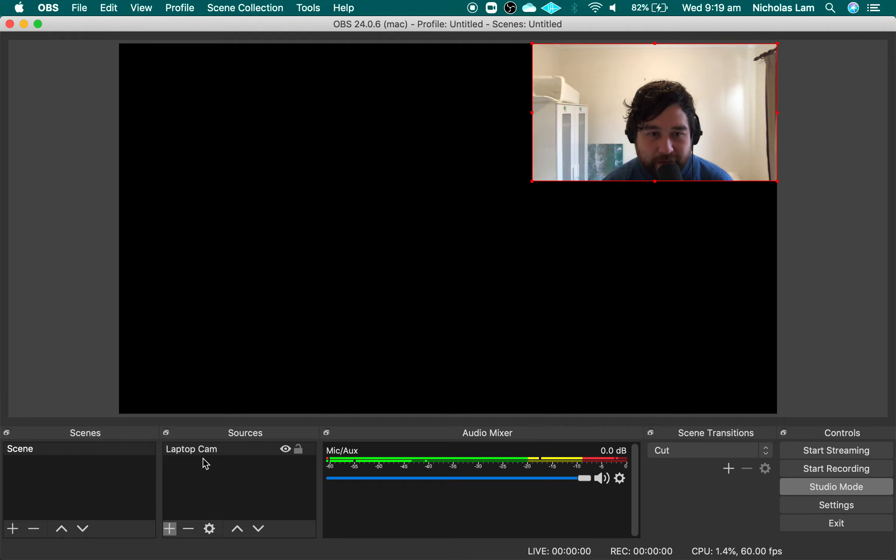
# Add a new Browser source named "DroidCam" to the scene
pyautogui.click(170, 530)
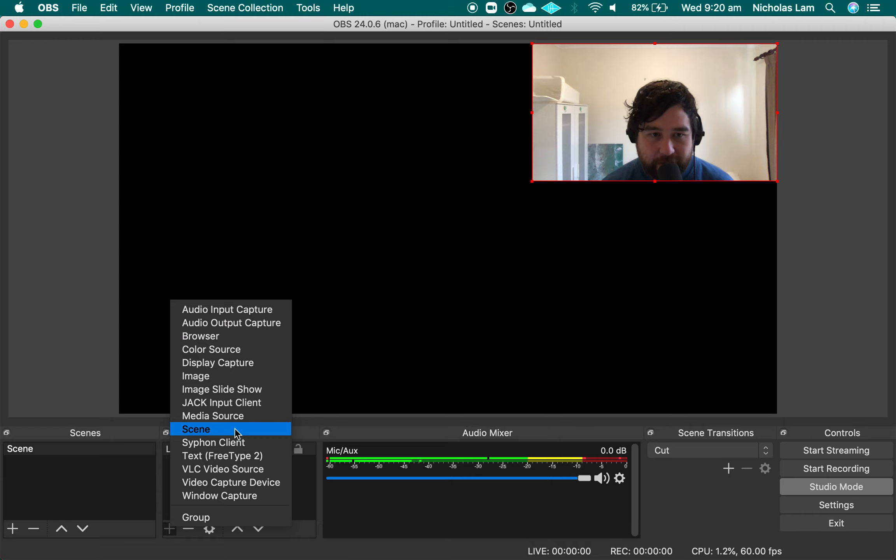
pyautogui.click(226, 338)
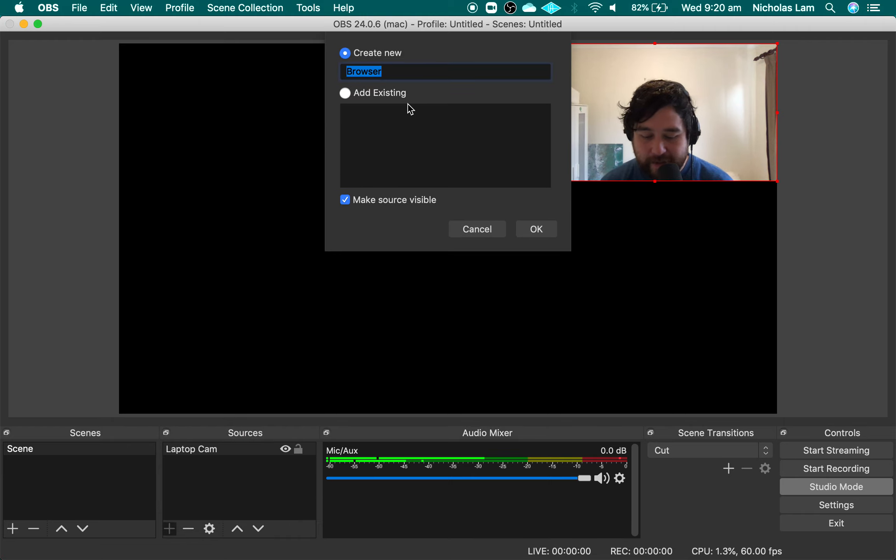
pyautogui.write('D')
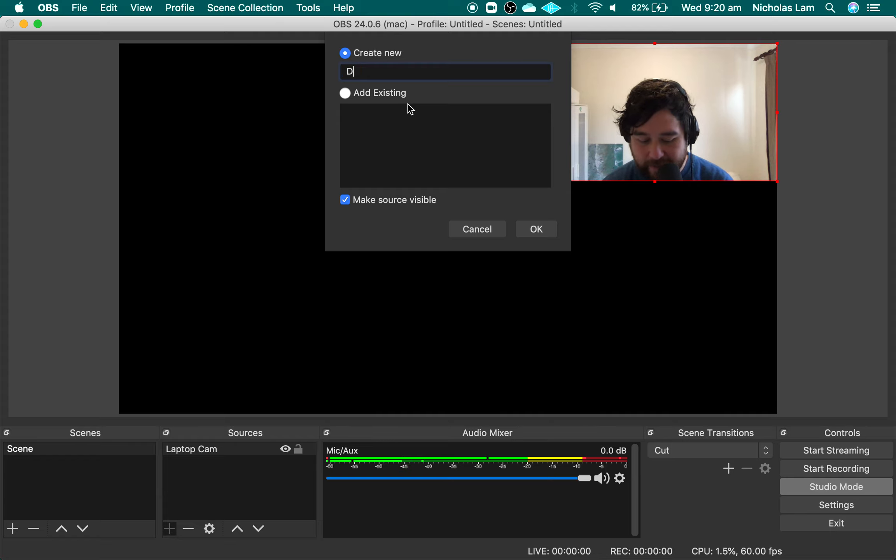
pyautogui.write('roidCsm')
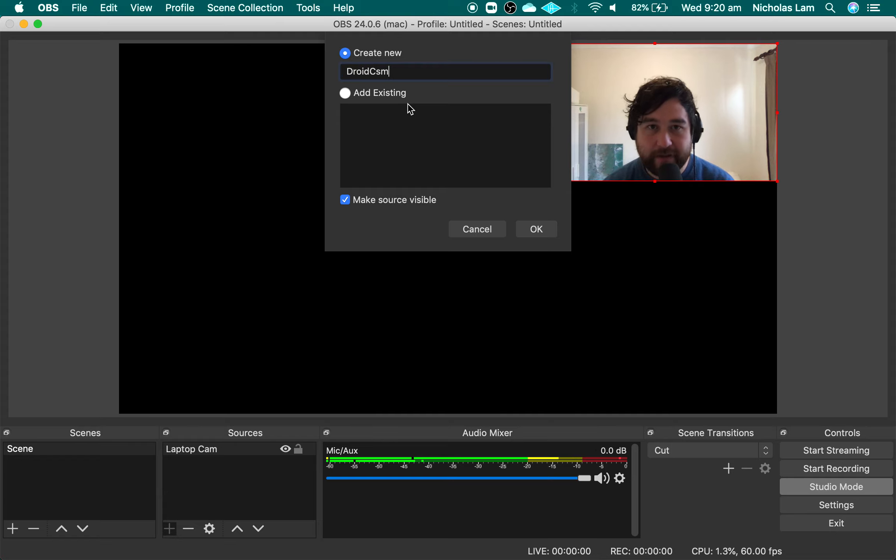
pyautogui.press('BackSpace')
pyautogui.write('a')
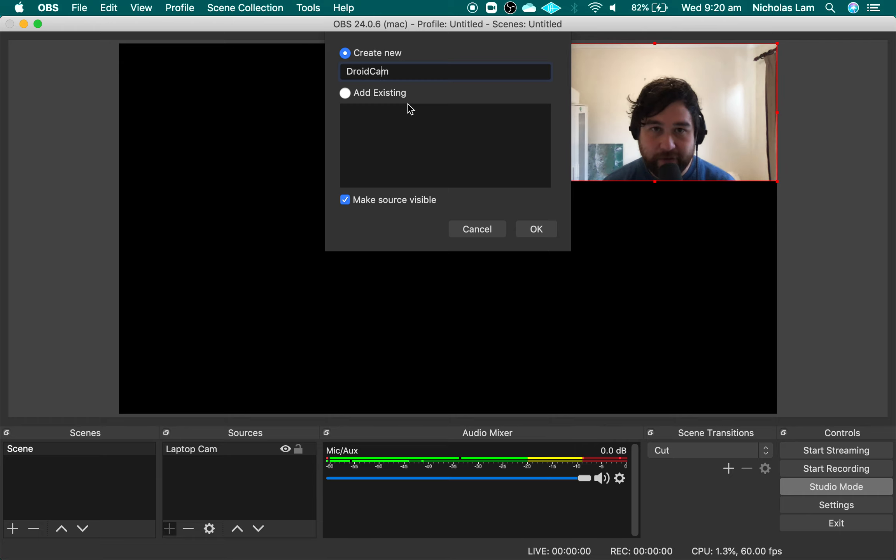
pyautogui.click(542, 235)
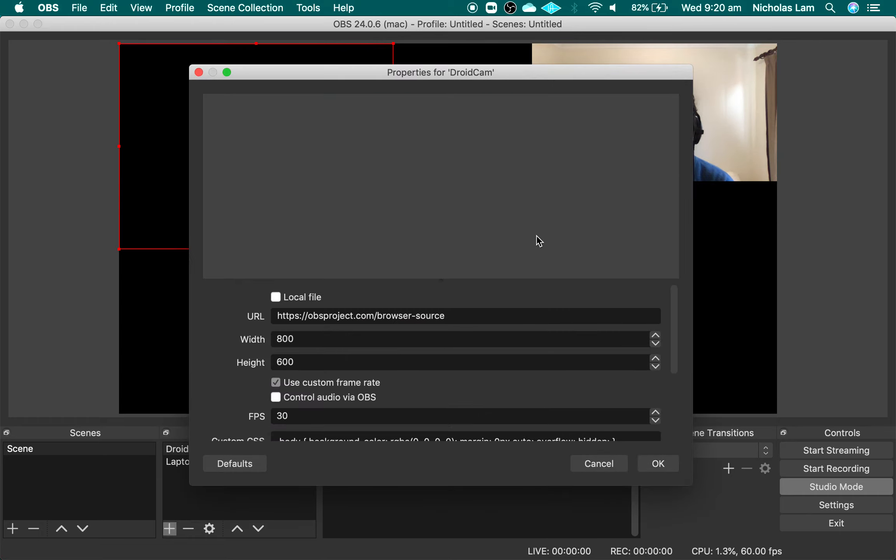
pyautogui.moveTo(447, 318); pyautogui.dragTo(279, 330)
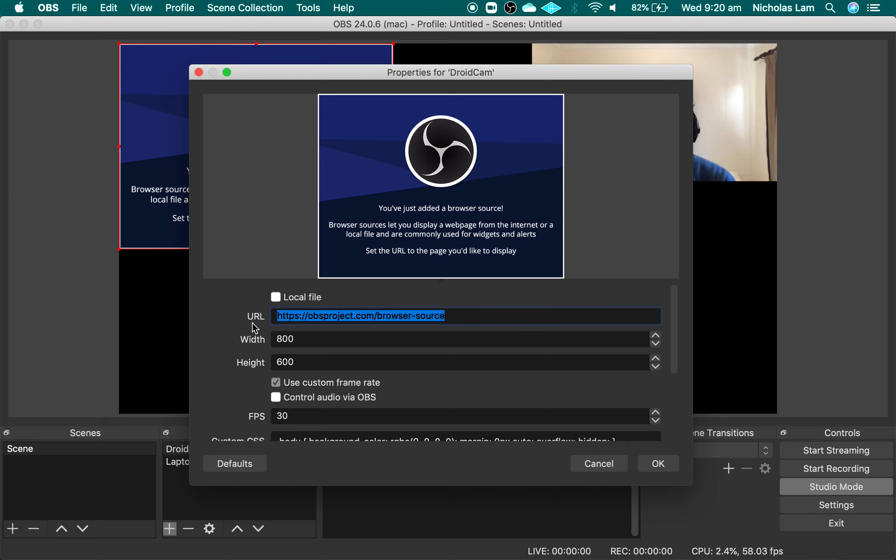
pyautogui.press('Left')
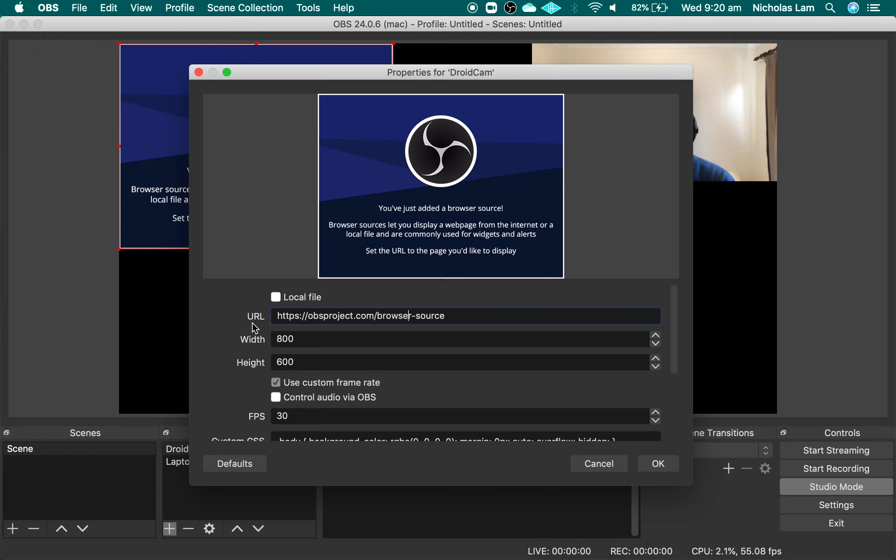
pyautogui.press('Left')
pyautogui.press('Left')
pyautogui.press('Left')
pyautogui.press('Left')
pyautogui.press('Left')
pyautogui.press('Left')
pyautogui.press('Left')
pyautogui.press('Left')
pyautogui.press('Left')
pyautogui.press('Left')
pyautogui.press('Left')
pyautogui.press('Left')
pyautogui.press('Left')
pyautogui.press('Left')
pyautogui.press('Left')
pyautogui.press('Left')
pyautogui.press('Left')
pyautogui.press('Left')
pyautogui.press('Left')
pyautogui.press('Left')
pyautogui.press('Left')
pyautogui.press('Left')
pyautogui.press('Left')
pyautogui.press('Left')
pyautogui.press('Left')
pyautogui.press('Left')
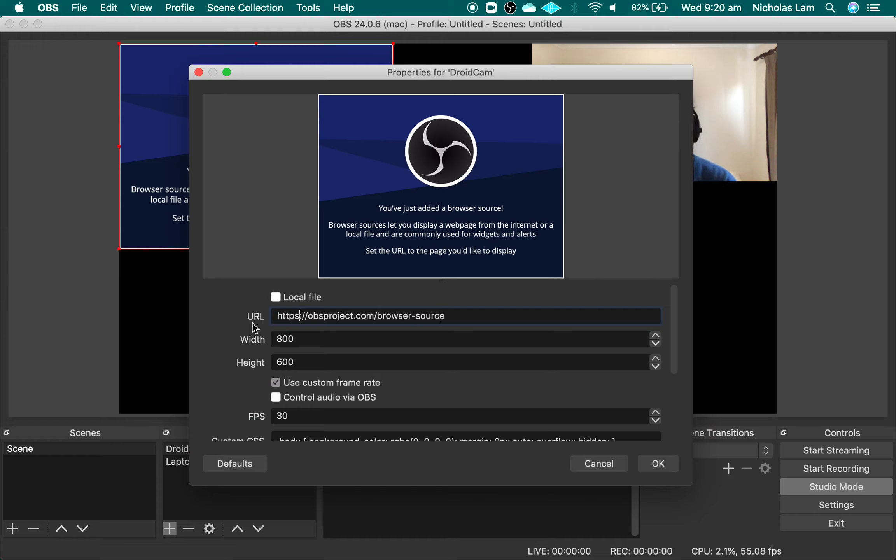
pyautogui.press('BackSpace')
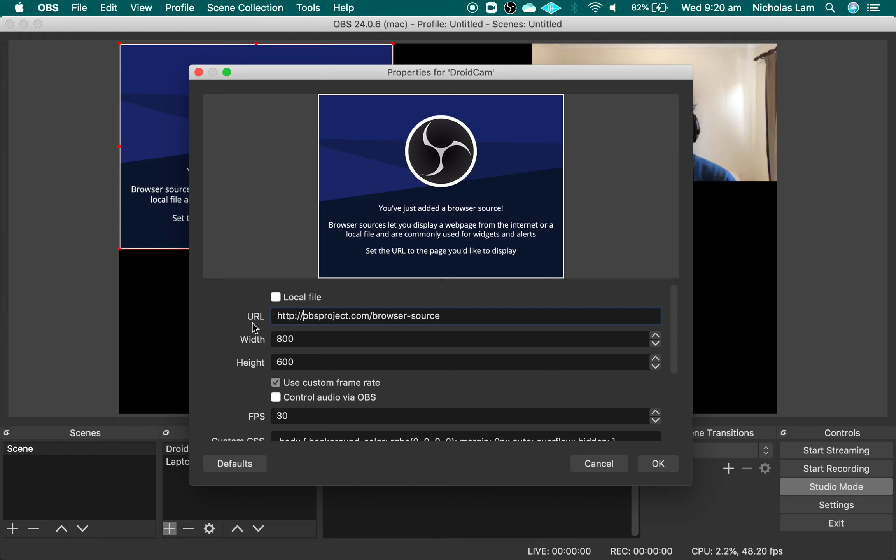
pyautogui.press('super+shift+Right')
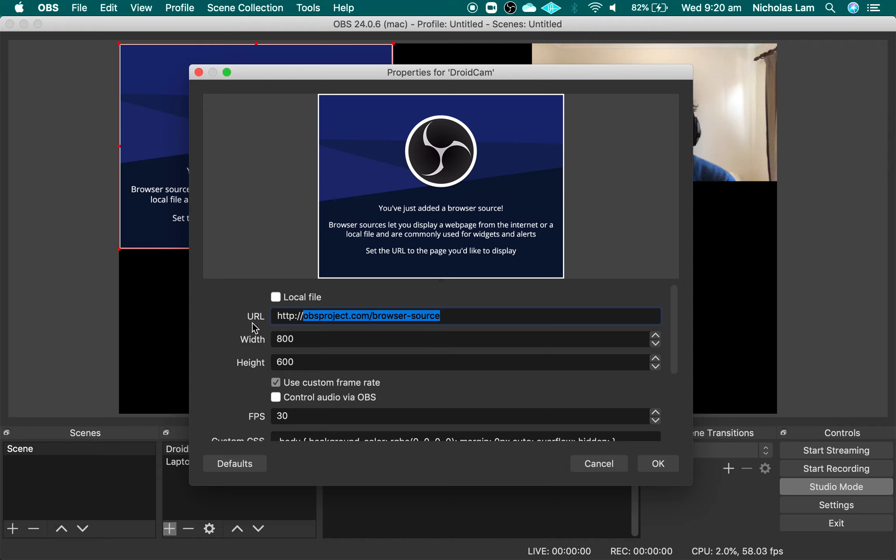
pyautogui.write('192.168')
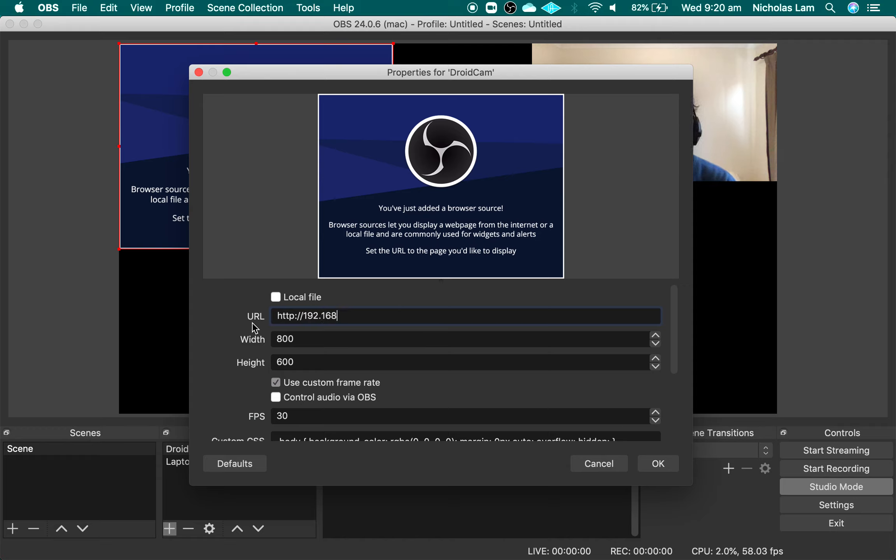
pyautogui.write('.1.103')
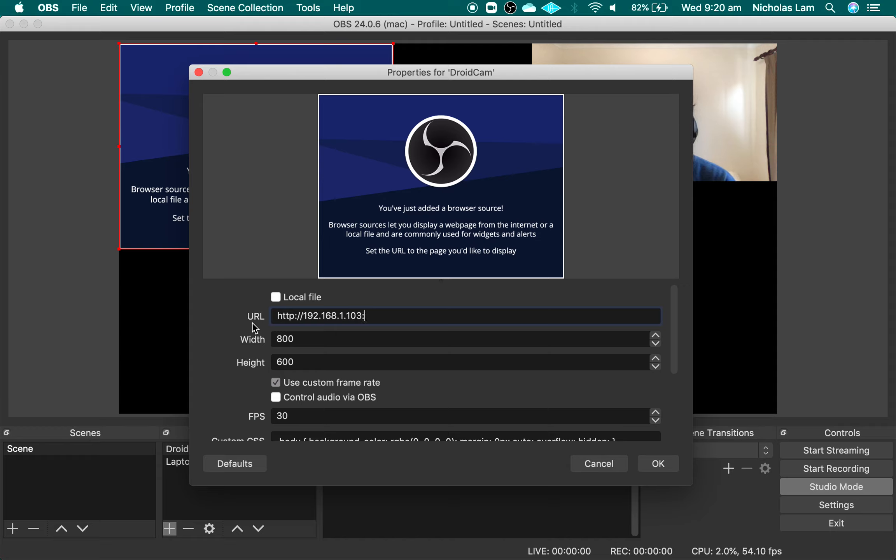
pyautogui.write(':4747')
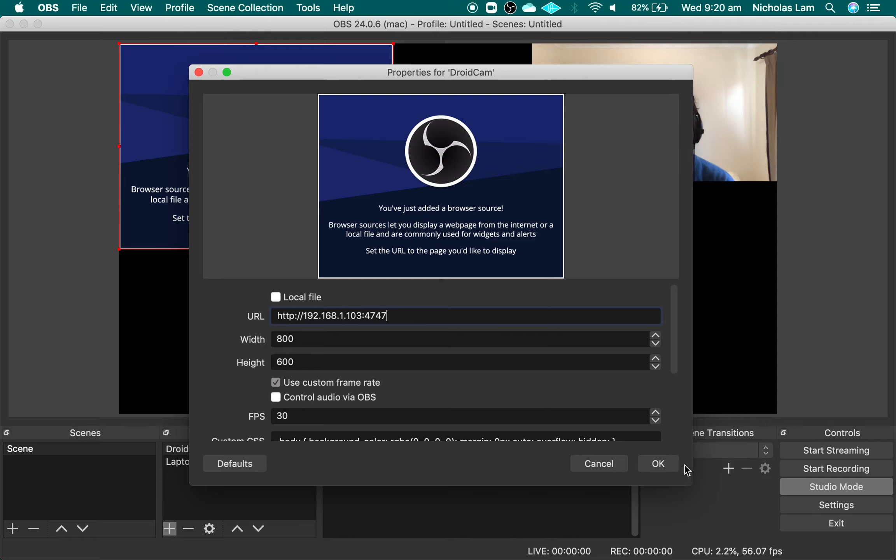
pyautogui.click(659, 464)
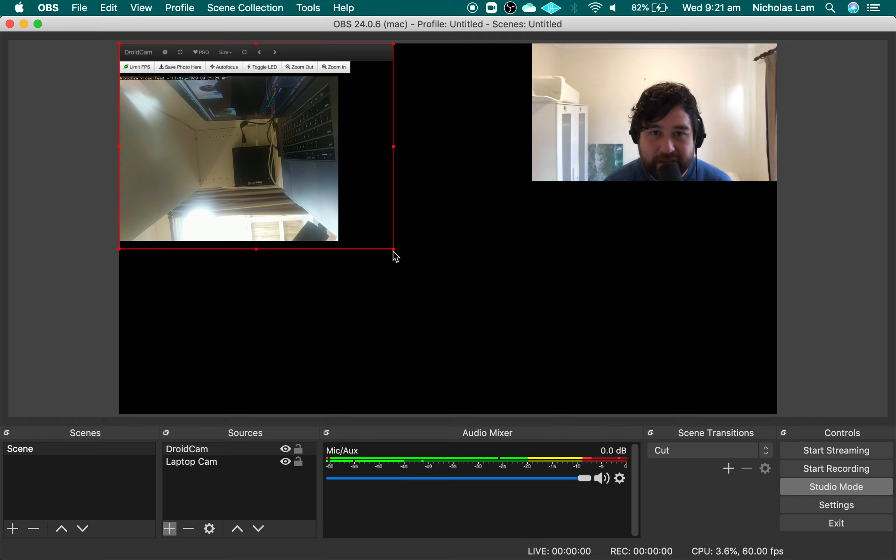
# Enlarge the DroidCam source to about 1243 × 932 and set its right crop to 100 in the item transform
pyautogui.moveTo(394, 251); pyautogui.dragTo(545, 364)
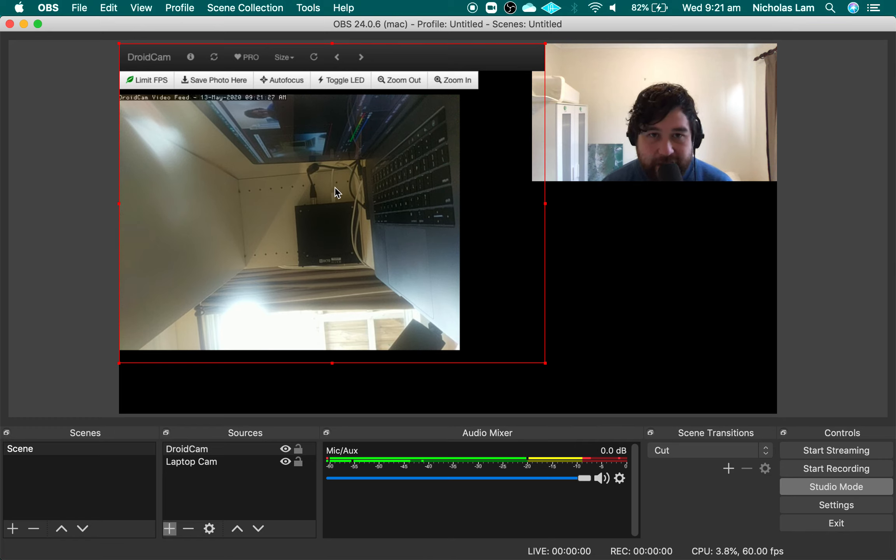
pyautogui.rightClick(309, 191)
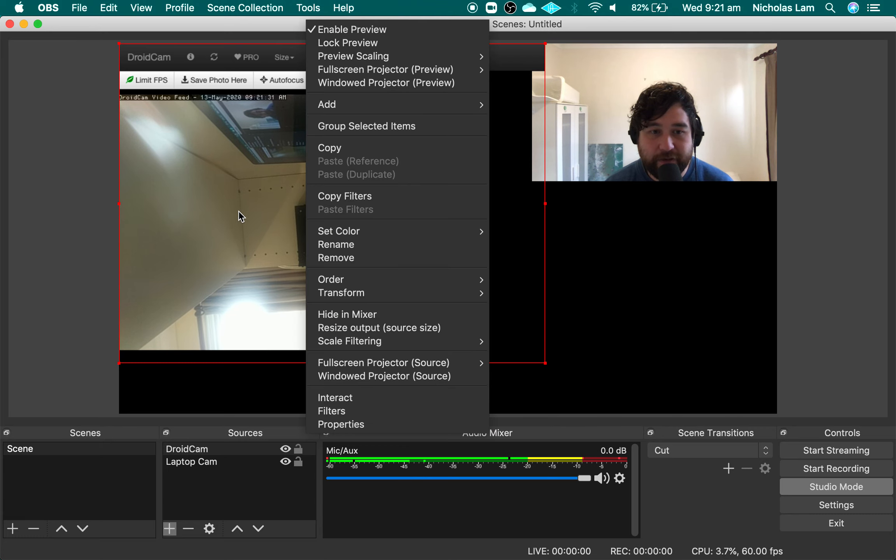
pyautogui.moveTo(392, 294)
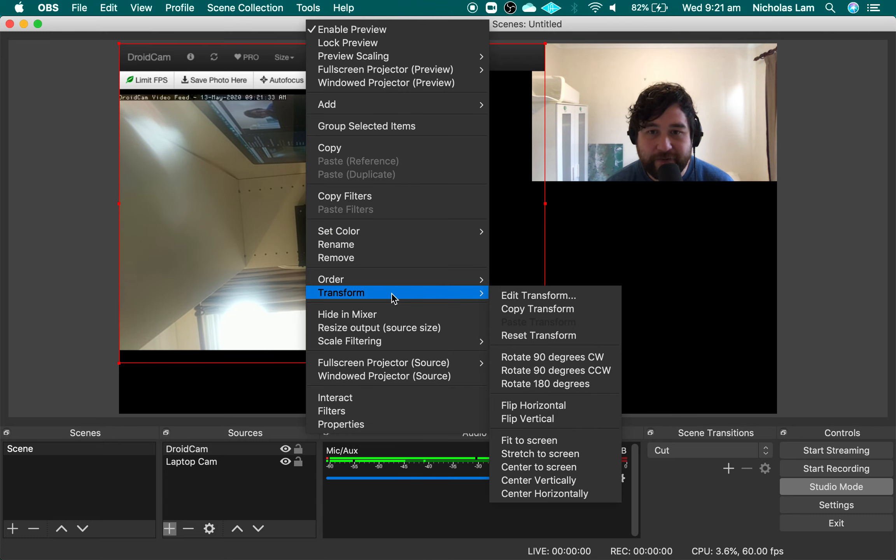
pyautogui.click(561, 297)
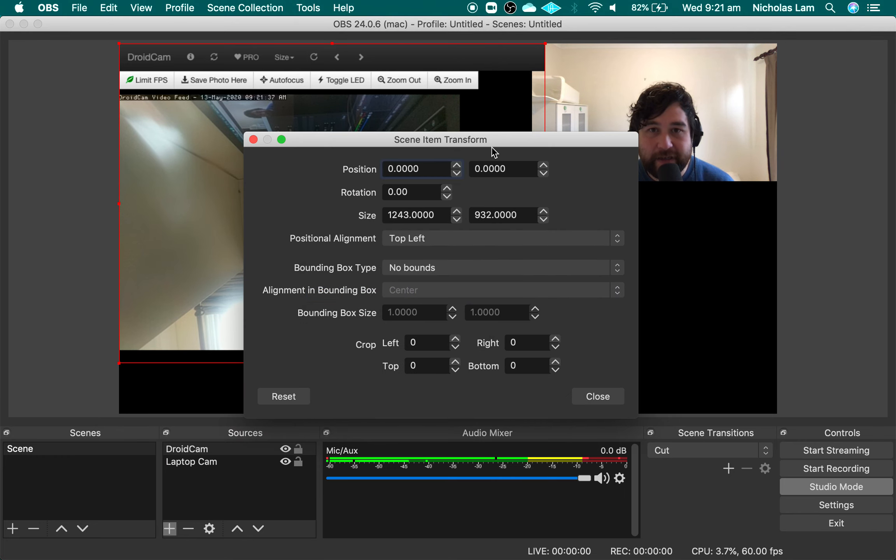
pyautogui.moveTo(490, 145); pyautogui.dragTo(786, 93)
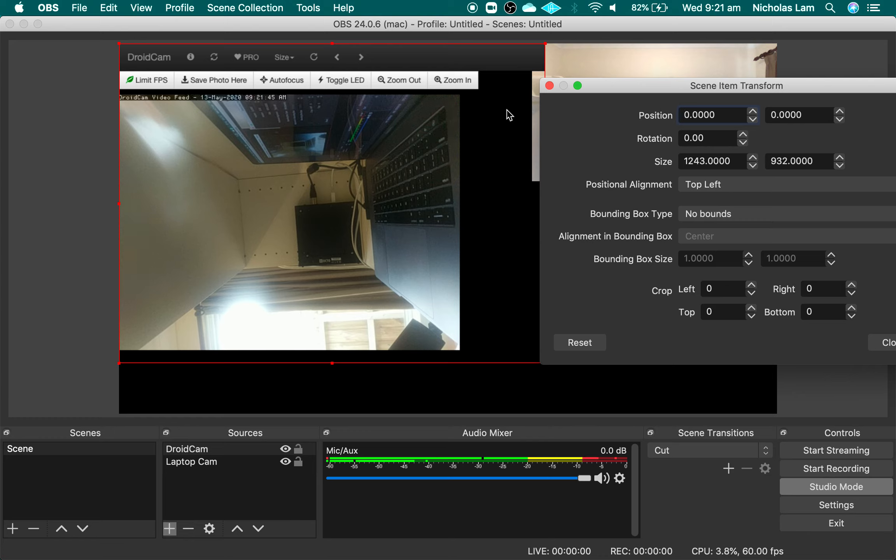
pyautogui.click(853, 285)
pyautogui.moveTo(855, 287); pyautogui.dragTo(855, 287)
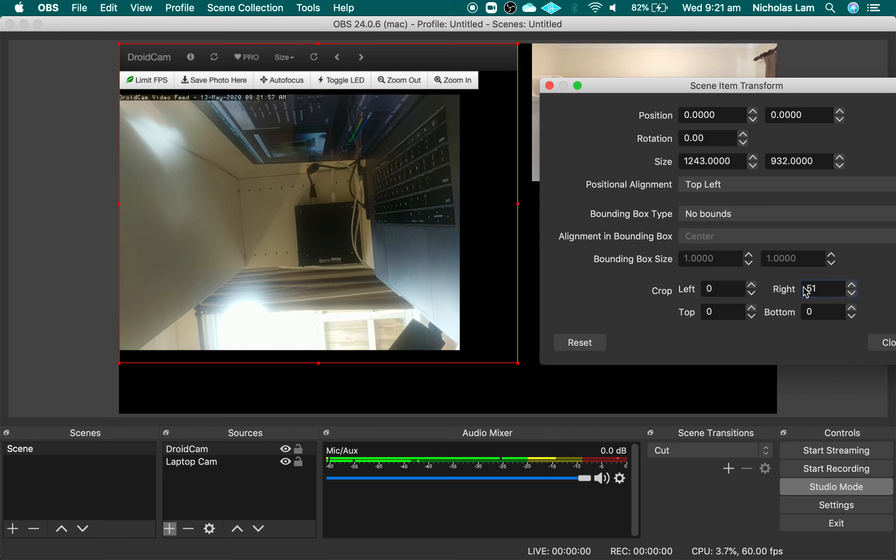
pyautogui.press('BackSpace')
pyautogui.press('BackSpace')
pyautogui.write('100')
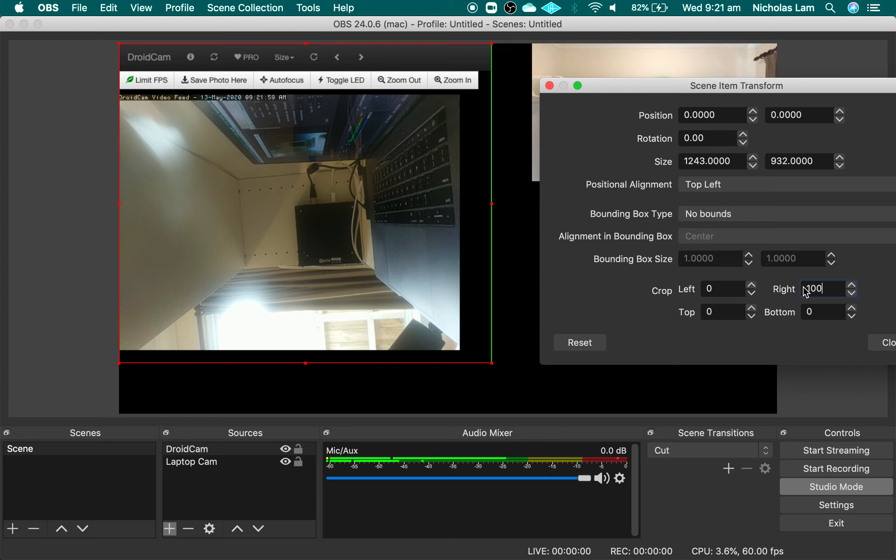
# Set the DroidCam source's right crop to 159 and its bottom crop to 23 to trim the black margins
pyautogui.press('BackSpace')
pyautogui.press('BackSpace')
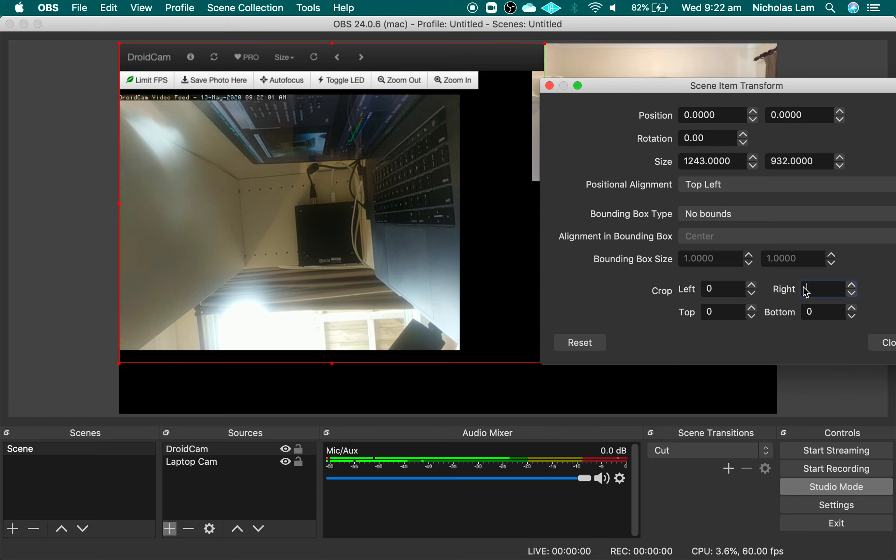
pyautogui.write('00')
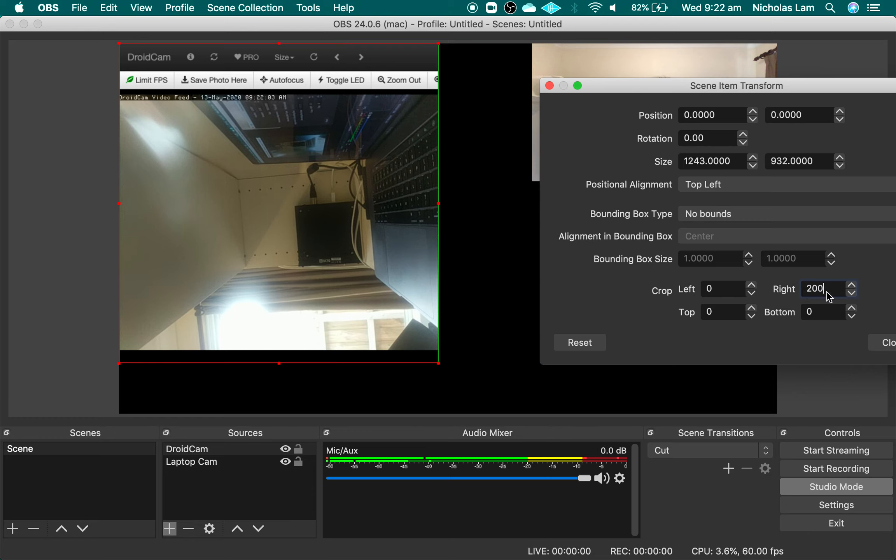
pyautogui.click(855, 297)
pyautogui.moveTo(855, 298); pyautogui.dragTo(851, 310)
pyautogui.click(851, 287)
pyautogui.click(852, 287)
pyautogui.click(852, 287)
pyautogui.click(851, 287)
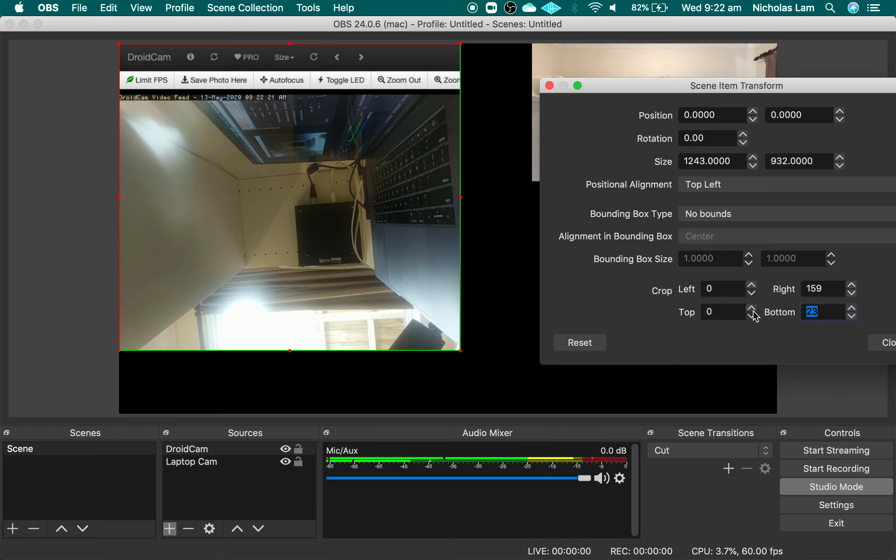
# Crop 107 off the top of the DroidCam source to cut away the web controls and timestamp, and close the transform settings
pyautogui.moveTo(752, 310); pyautogui.dragTo(751, 310)
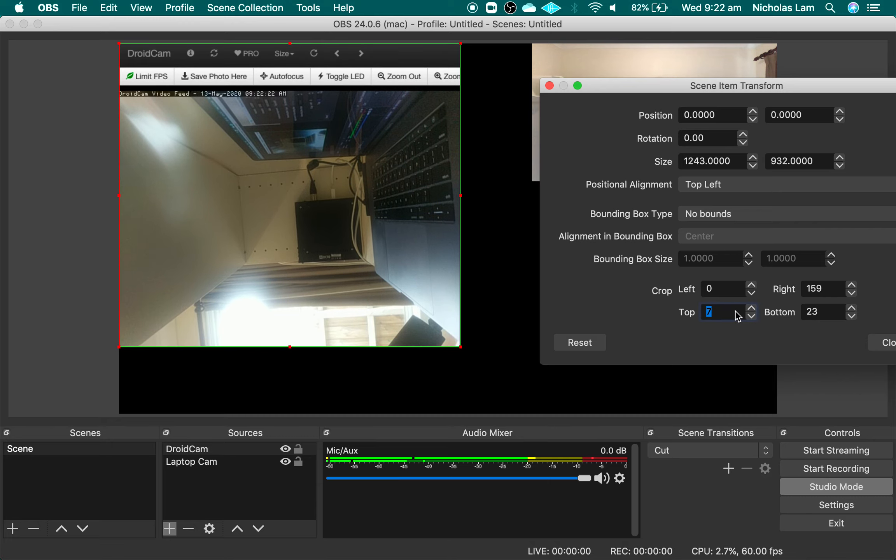
pyautogui.write('100')
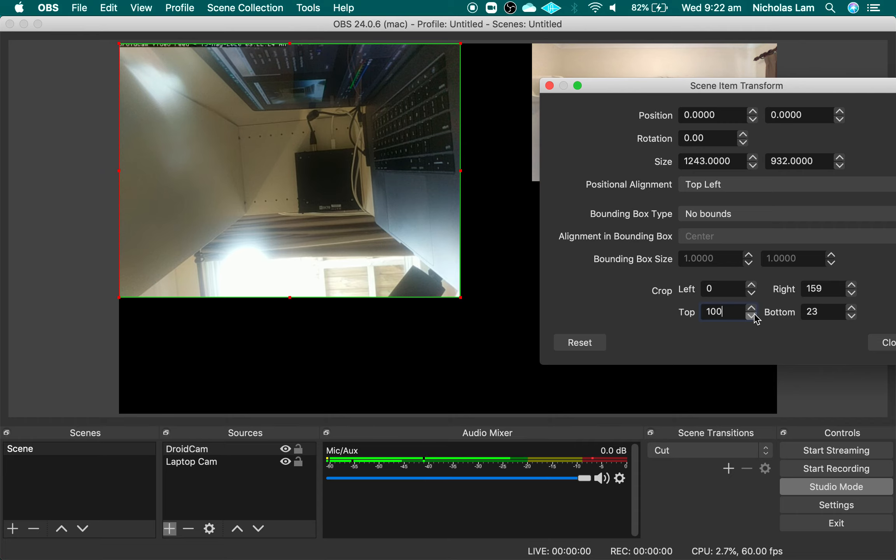
pyautogui.moveTo(754, 308); pyautogui.dragTo(754, 307)
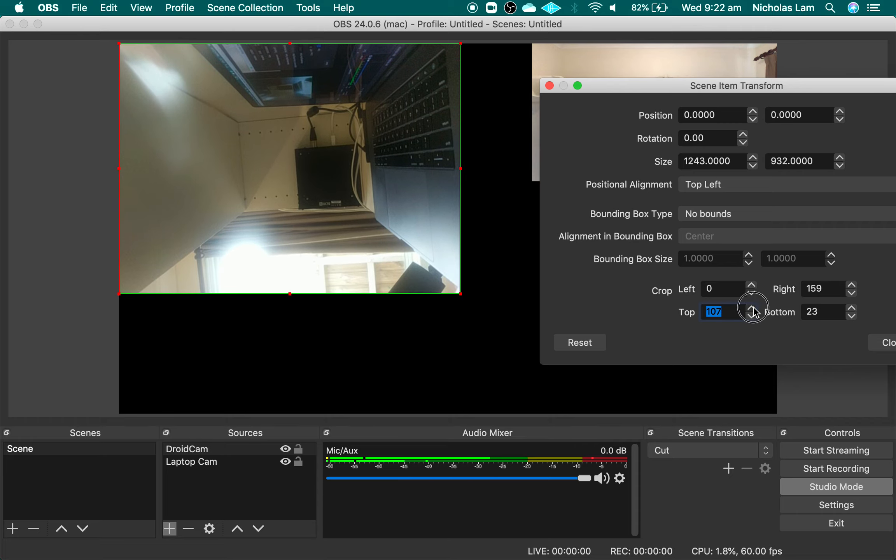
pyautogui.moveTo(826, 86); pyautogui.dragTo(652, 56)
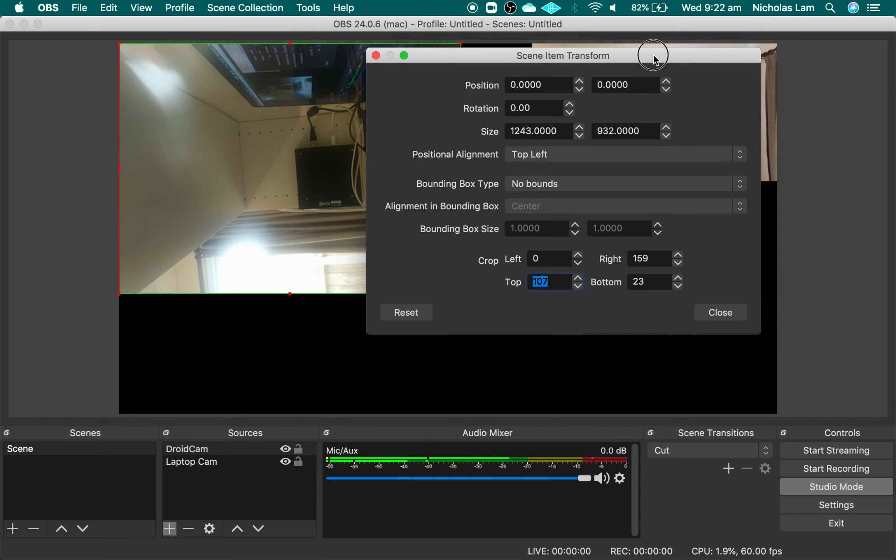
pyautogui.click(725, 320)
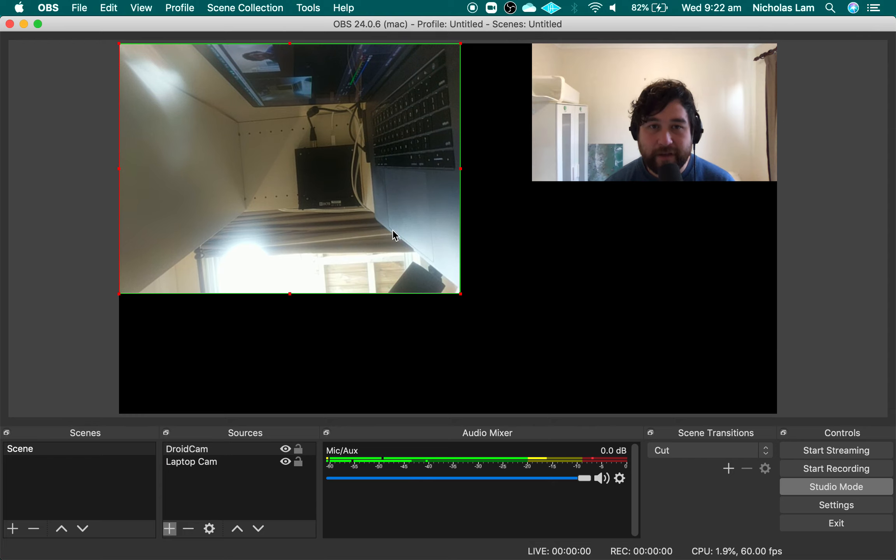
# Rotate the DroidCam source 90 degrees clockwise
pyautogui.rightClick(327, 205)
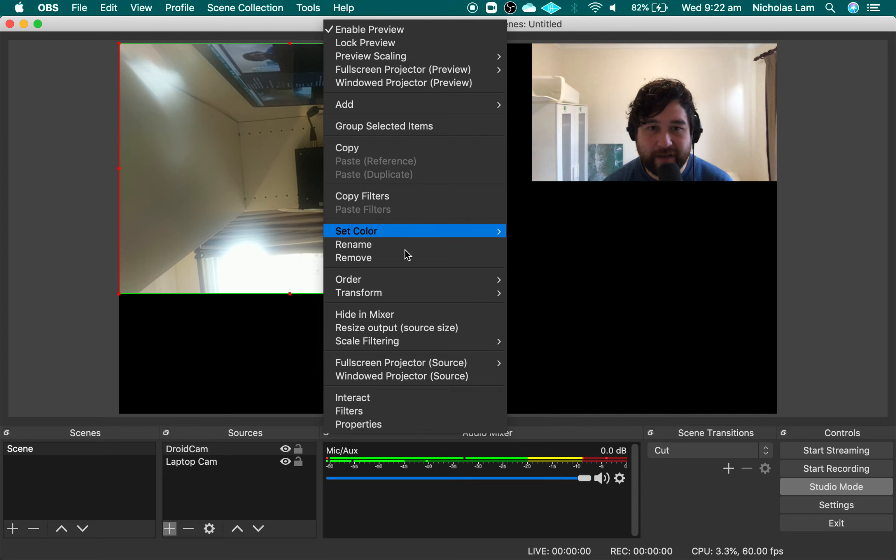
pyautogui.moveTo(401, 295)
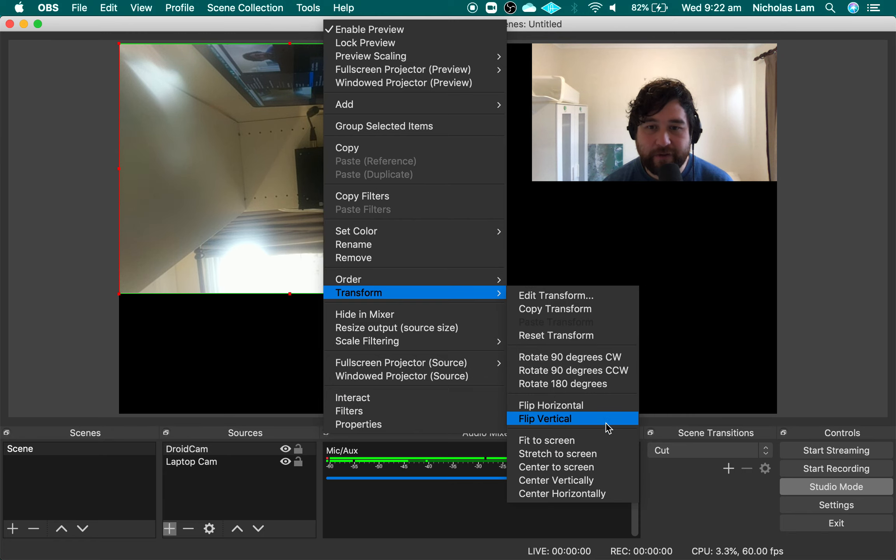
pyautogui.click(628, 358)
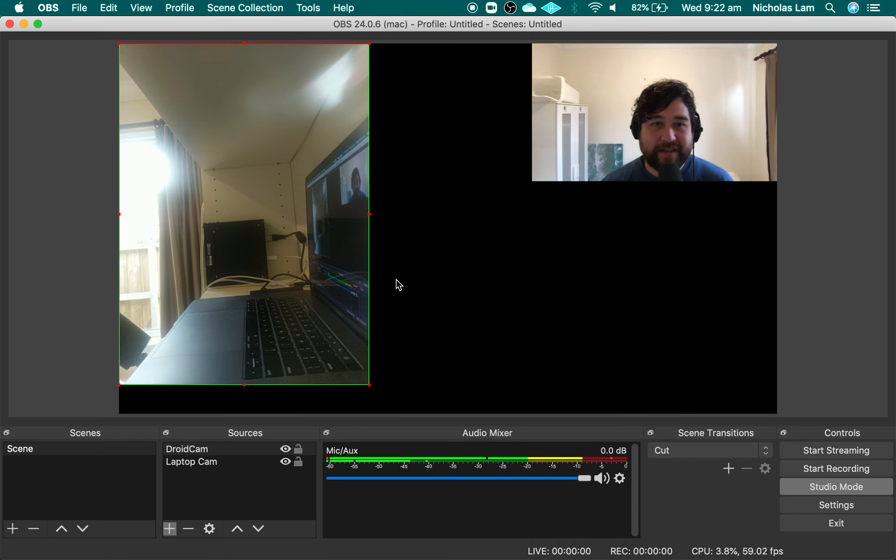
# Place the DroidCam picture in the canvas's upper-left corner and scale it to fill the full canvas height
pyautogui.moveTo(252, 275); pyautogui.dragTo(357, 281)
pyautogui.moveTo(473, 396); pyautogui.dragTo(404, 252)
pyautogui.moveTo(336, 232); pyautogui.dragTo(189, 212)
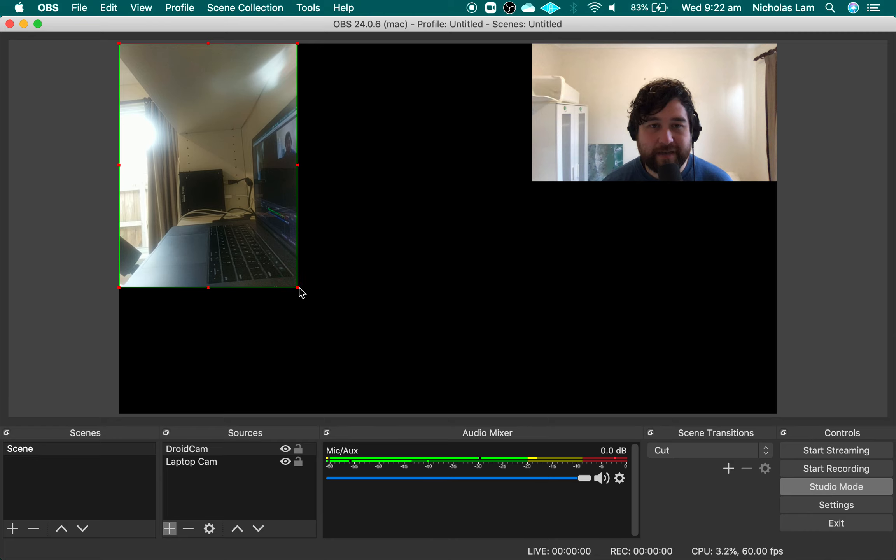
pyautogui.moveTo(299, 291); pyautogui.dragTo(370, 418)
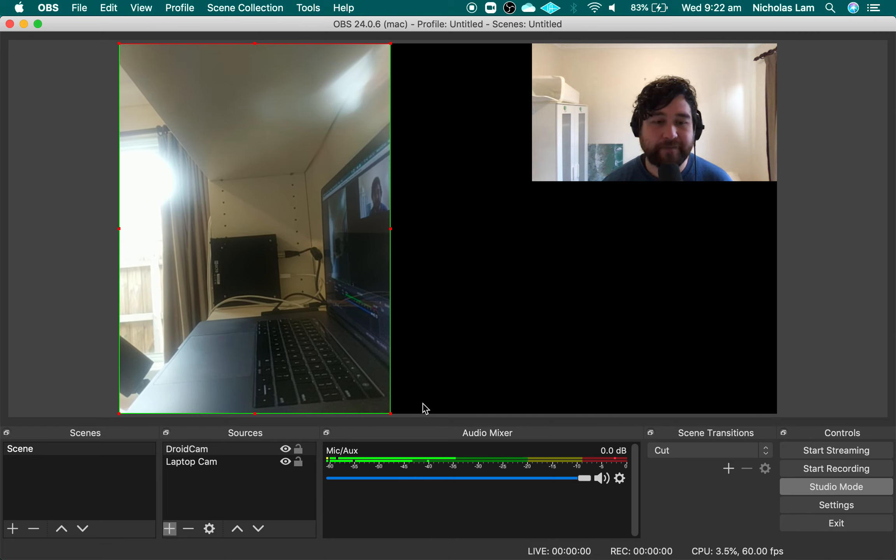